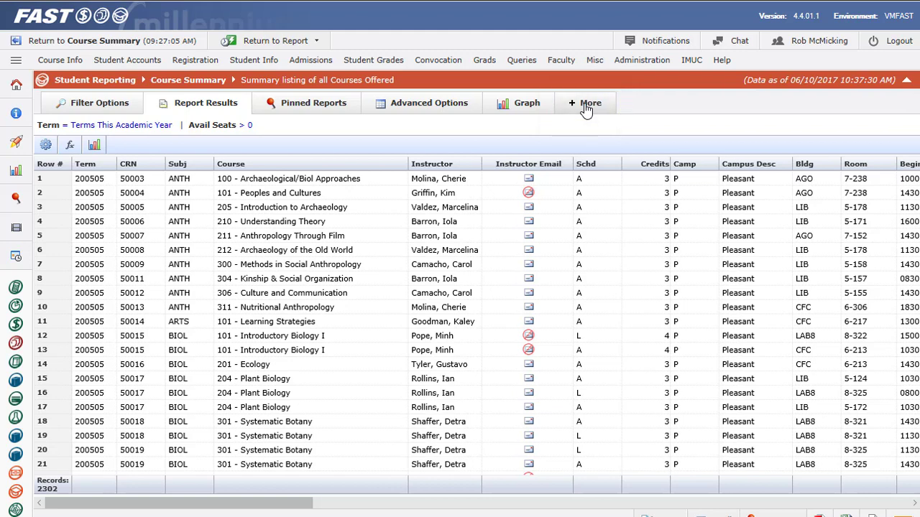
# In the report's advanced options, set subtotaling Field 1 to Subj.
pyautogui.click(431, 111)
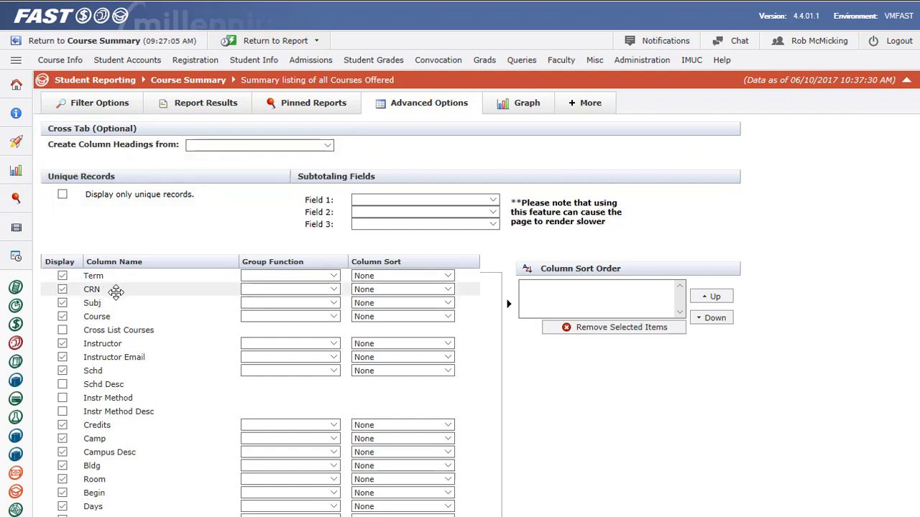
pyautogui.scroll(-1, 114, 289)
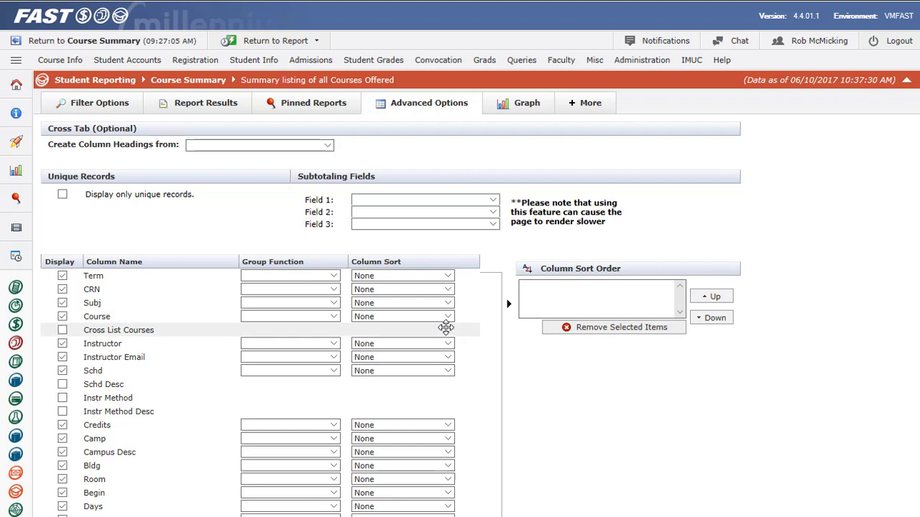
pyautogui.click(493, 200)
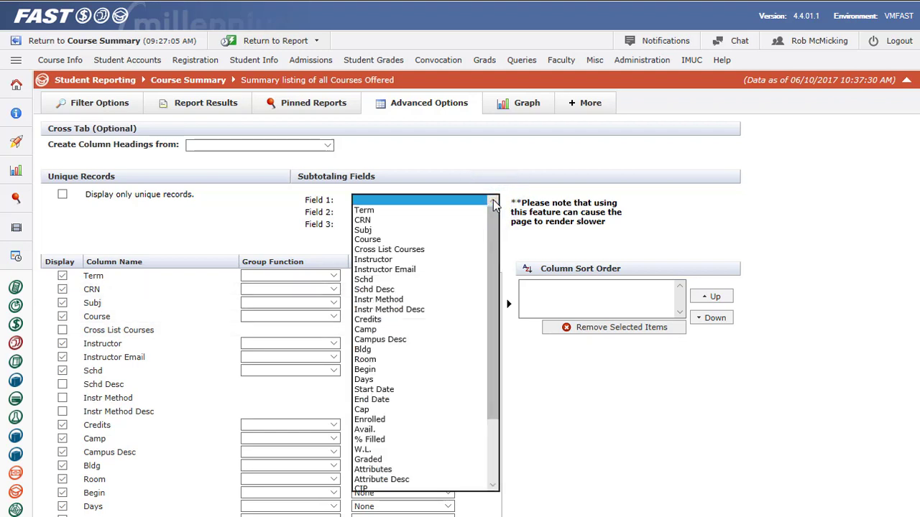
pyautogui.scroll(-3, 448, 322)
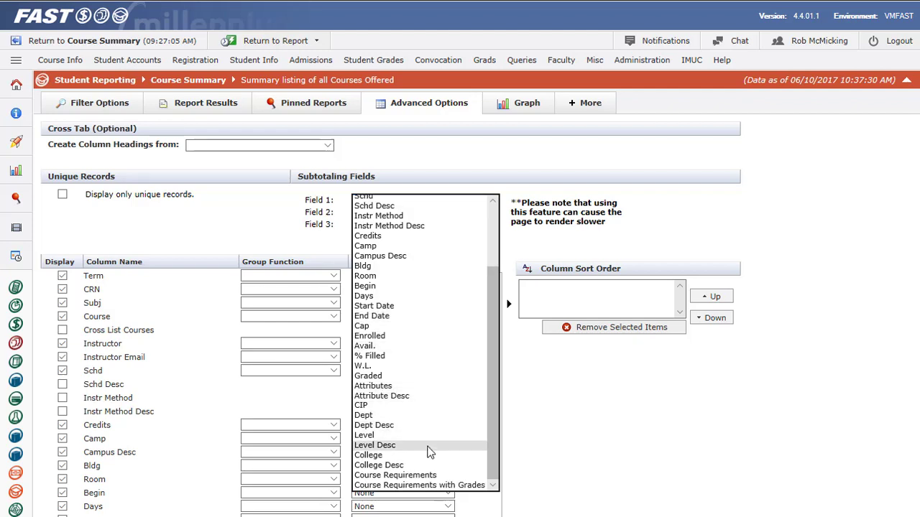
pyautogui.scroll(10, 425, 447)
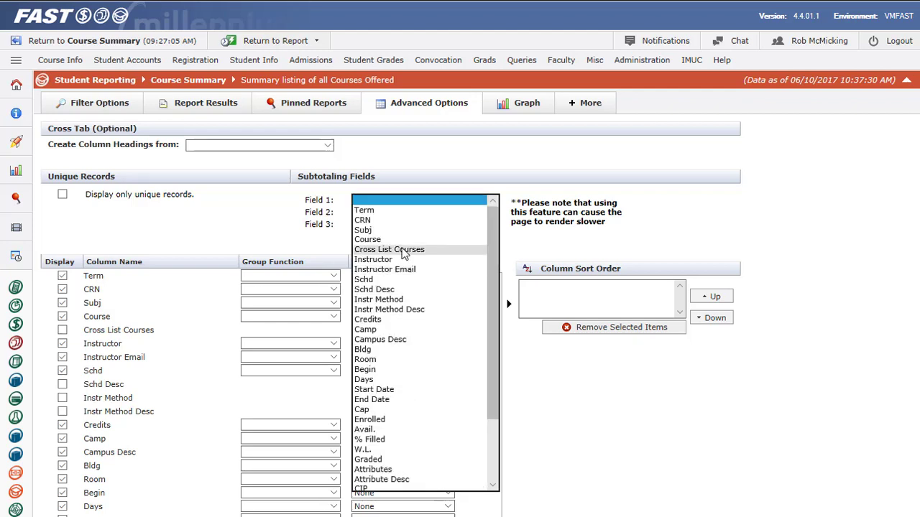
pyautogui.click(370, 228)
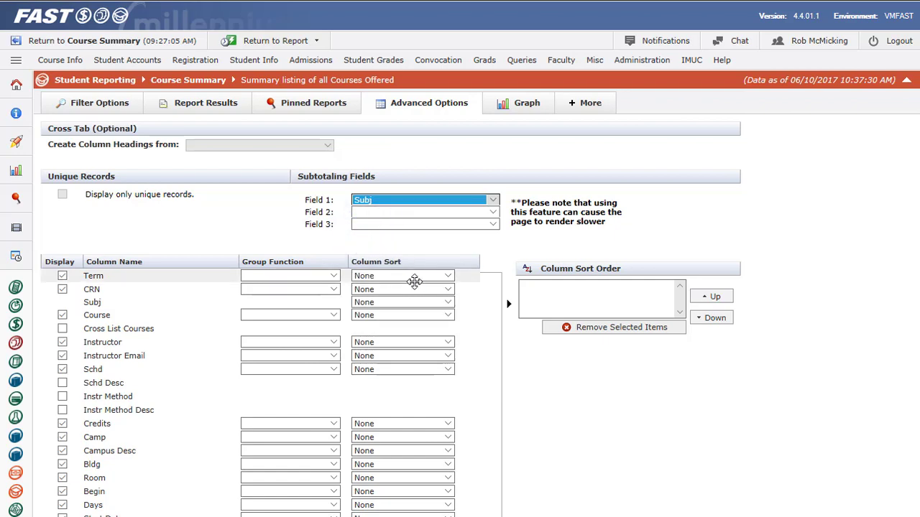
# Execute the report with the Subj subtotal and review the subtotal rows under each subject across the numeric columns.
pyautogui.scroll(-1, 422, 291)
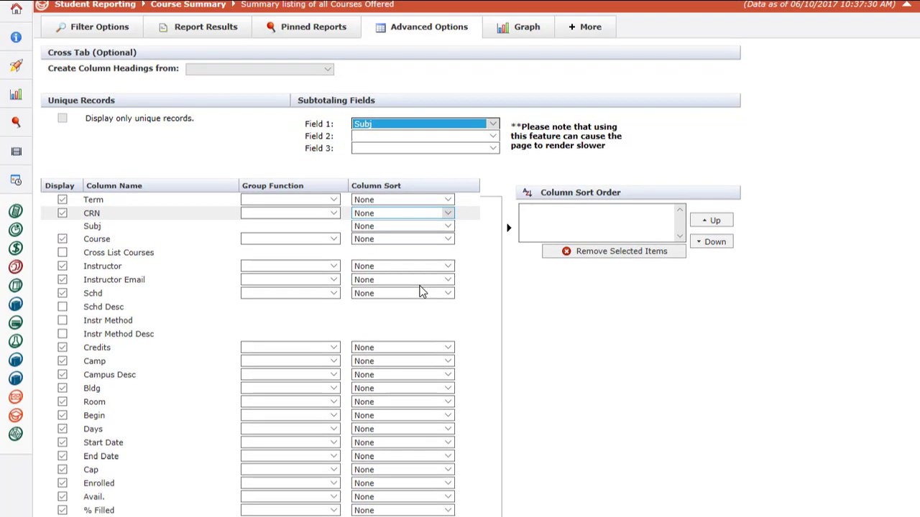
pyautogui.scroll(-1, 422, 291)
pyautogui.scroll(2, 413, 259)
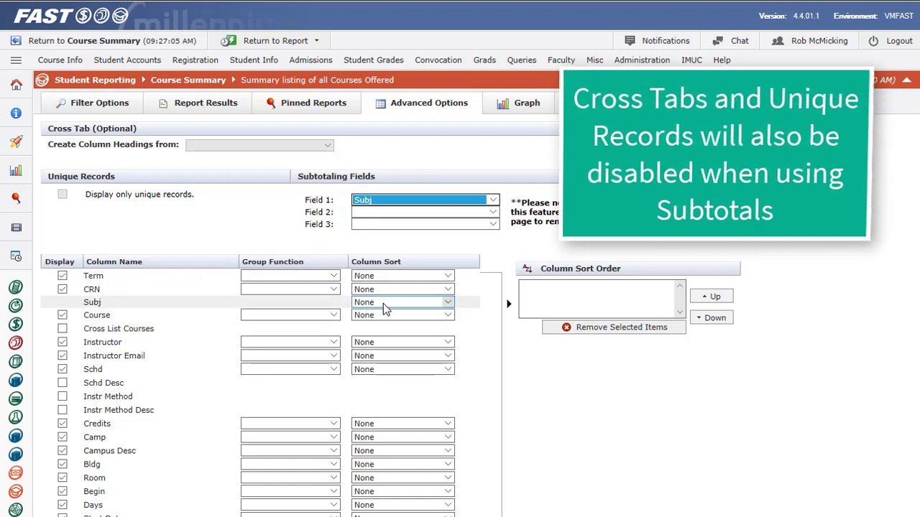
pyautogui.scroll(-5, 535, 365)
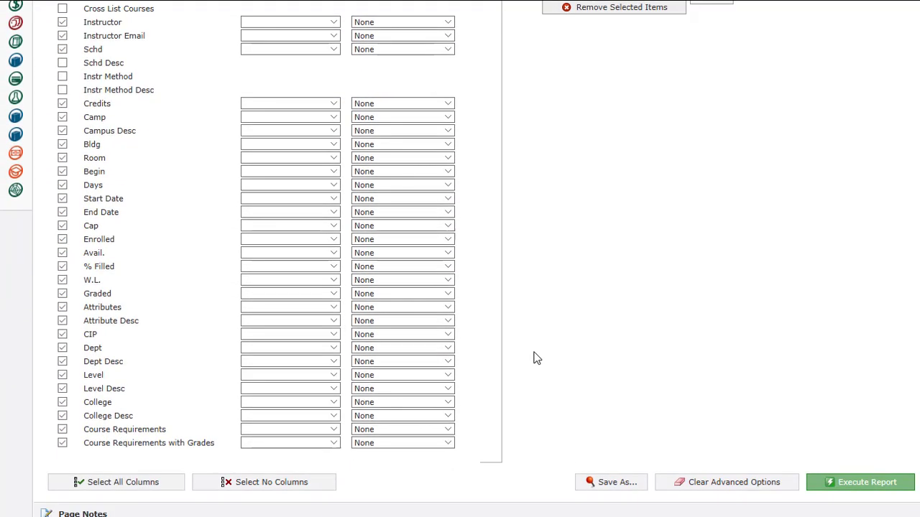
pyautogui.click(844, 482)
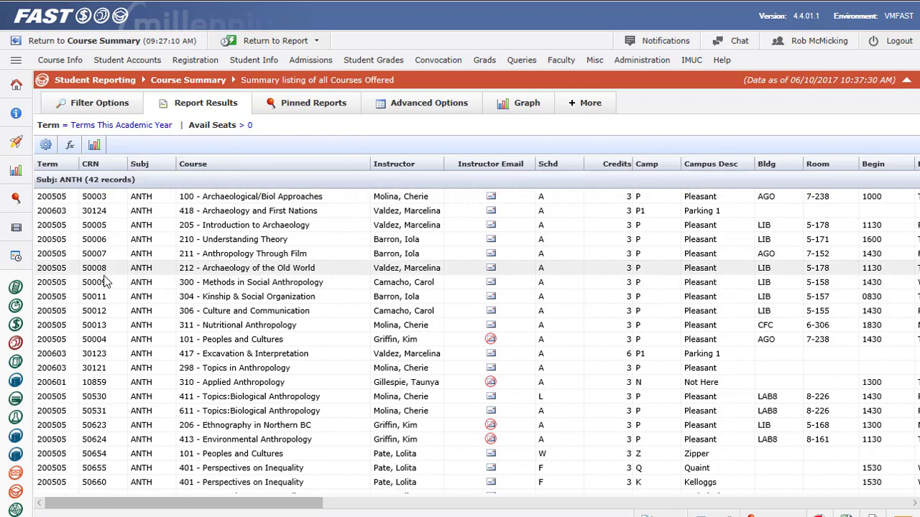
pyautogui.scroll(-3, 112, 282)
pyautogui.scroll(-15, 111, 277)
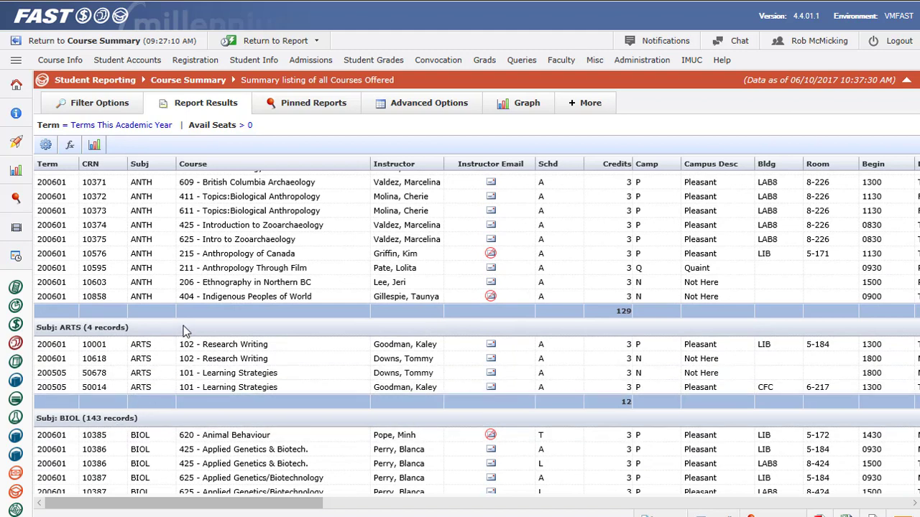
pyautogui.scroll(-3, 112, 280)
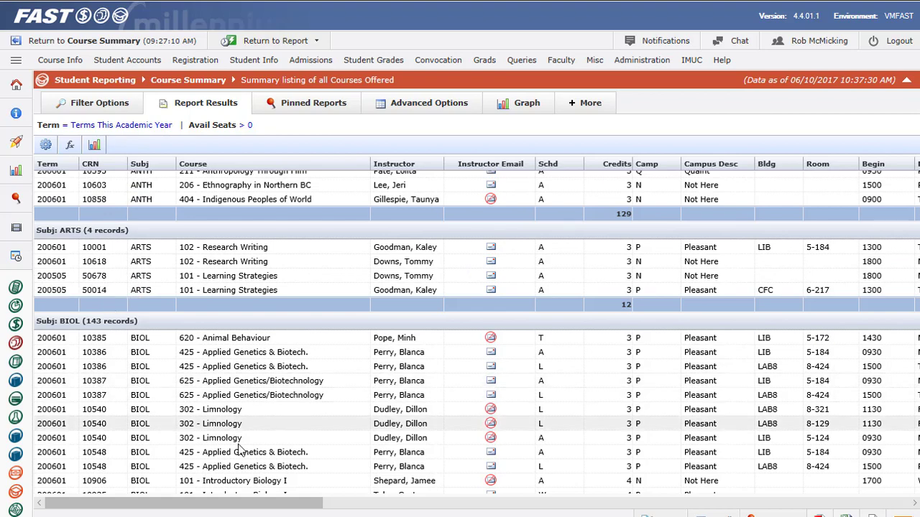
pyautogui.moveTo(237, 509); pyautogui.dragTo(518, 500)
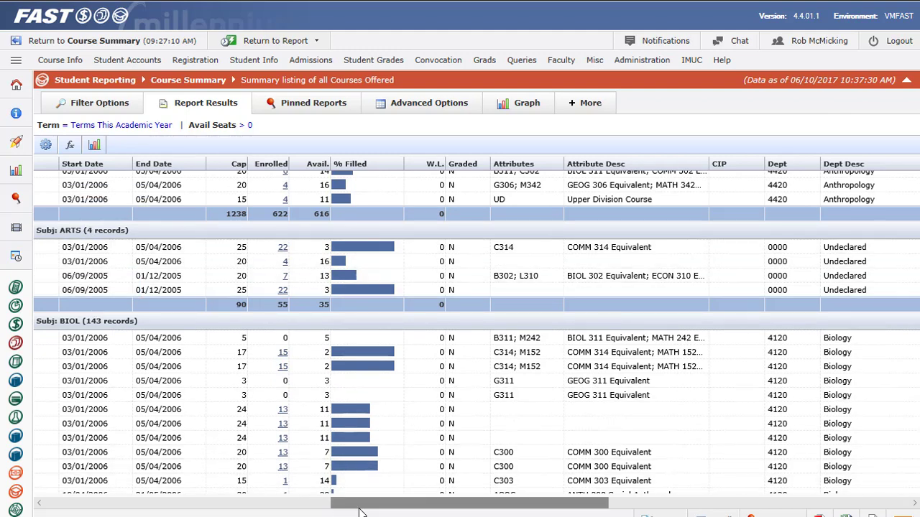
pyautogui.moveTo(354, 503); pyautogui.dragTo(44, 513)
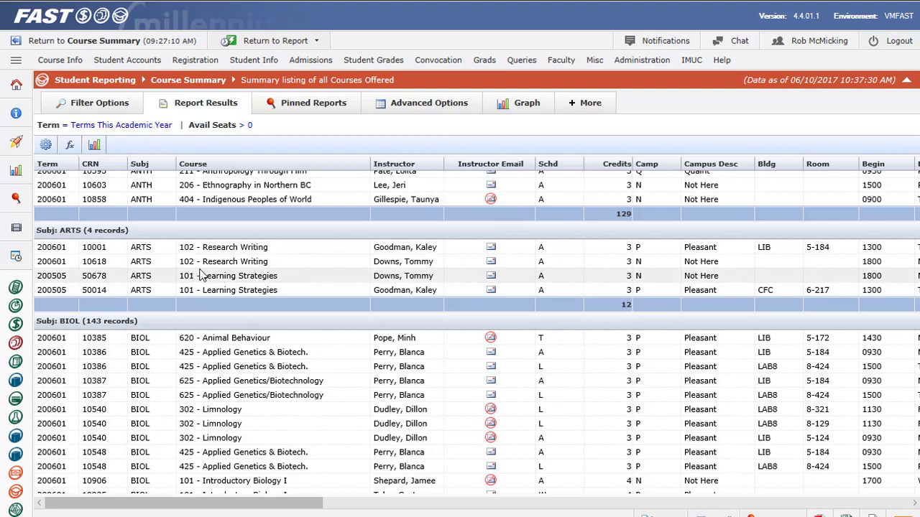
# Return to the advanced options and set subtotaling Field 2 to Level.
pyautogui.click(425, 108)
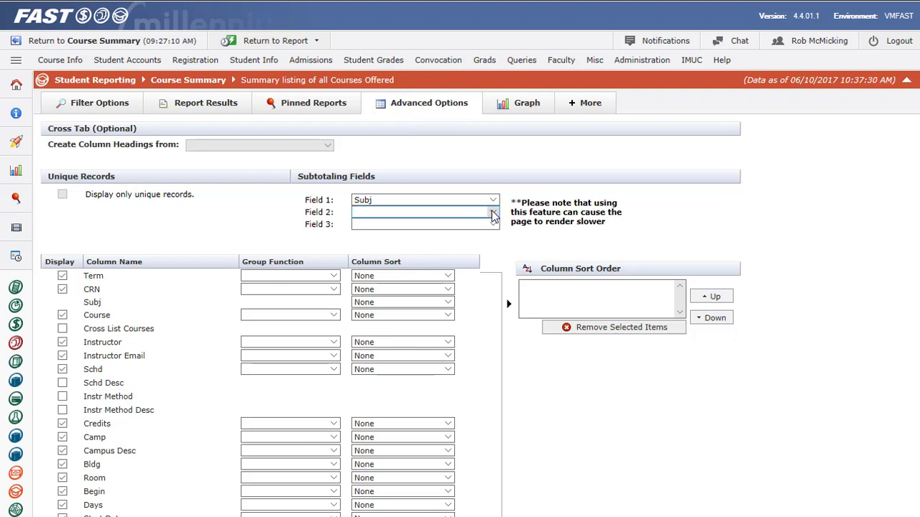
pyautogui.click(490, 212)
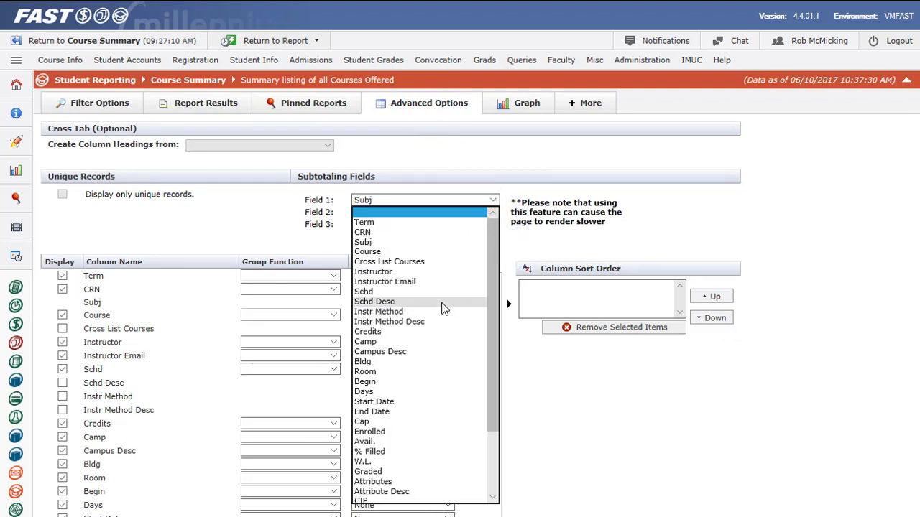
pyautogui.scroll(-3, 443, 308)
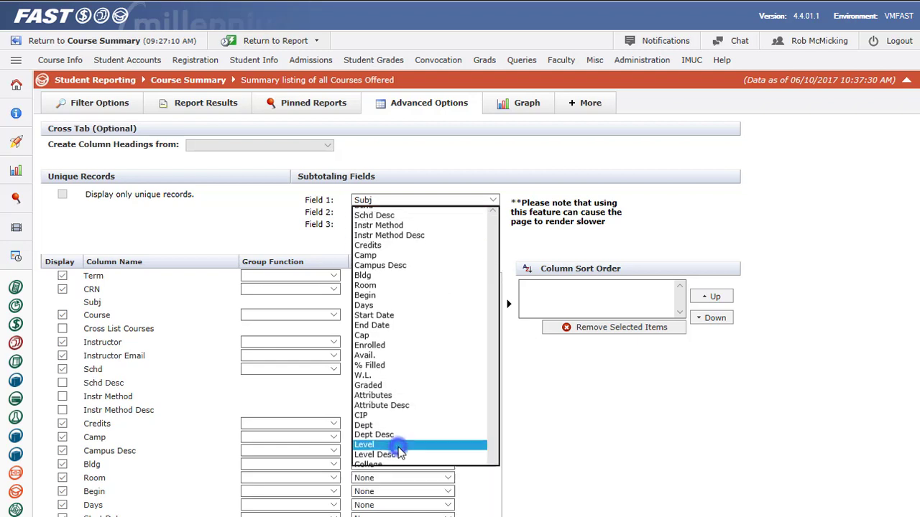
pyautogui.click(399, 446)
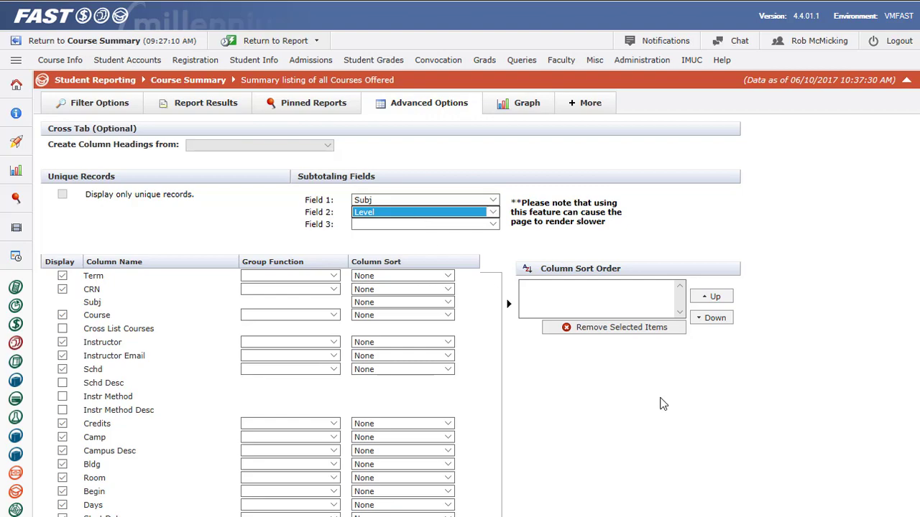
# Execute the report with both subtotaling fields and review the level and subject subtotals for ANTH and ARTS.
pyautogui.scroll(-7, 723, 408)
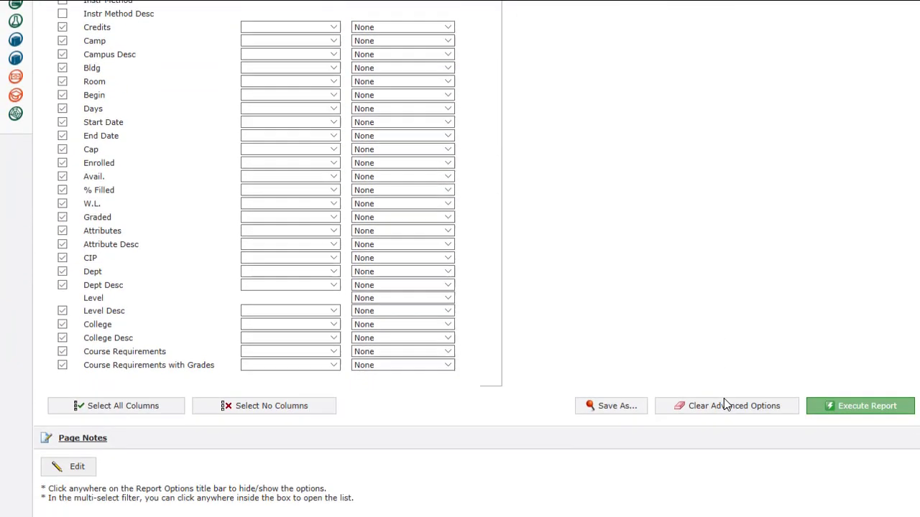
pyautogui.click(841, 324)
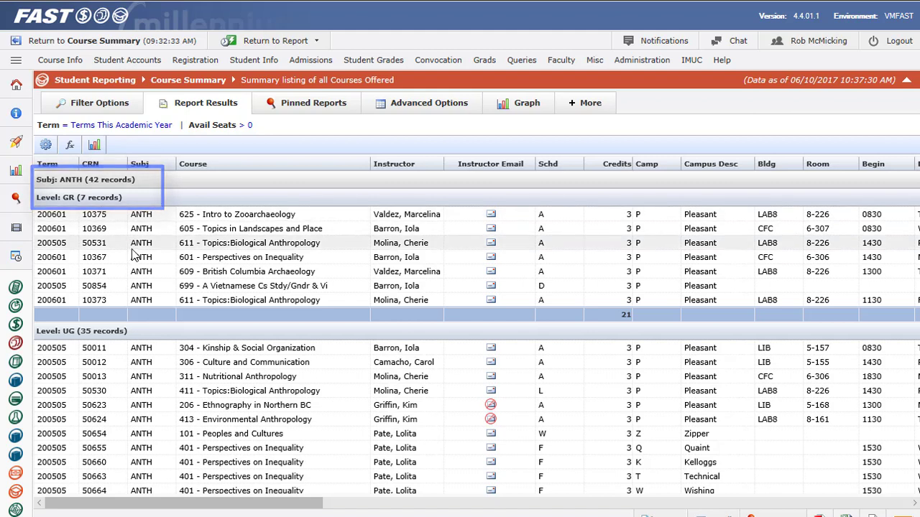
pyautogui.scroll(-1, 134, 244)
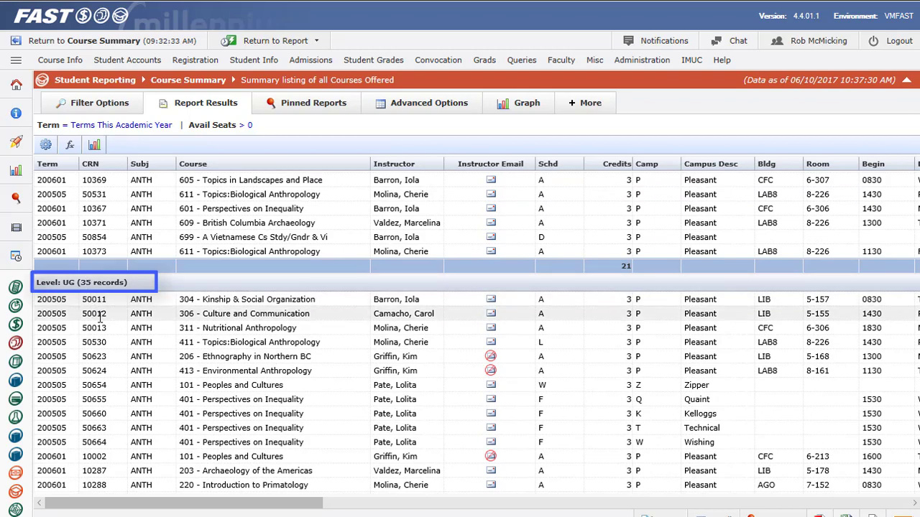
pyautogui.scroll(-3, 99, 315)
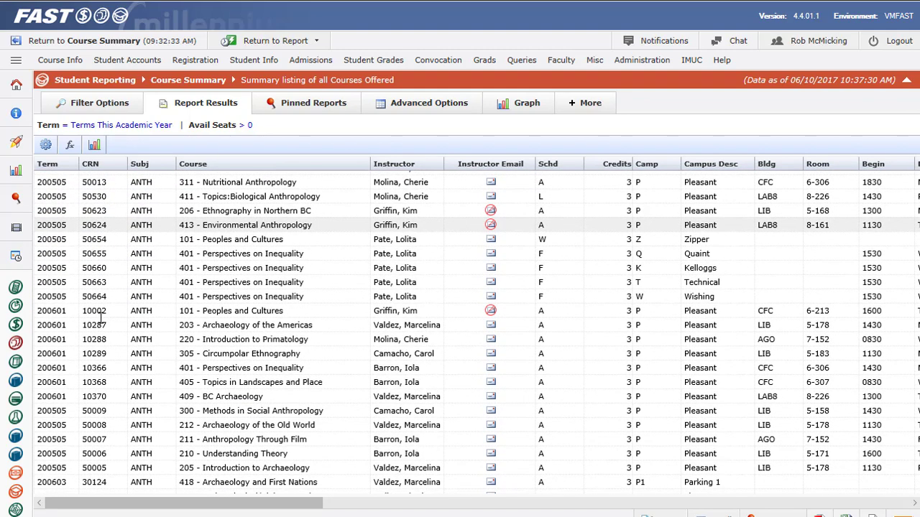
pyautogui.scroll(-6, 99, 315)
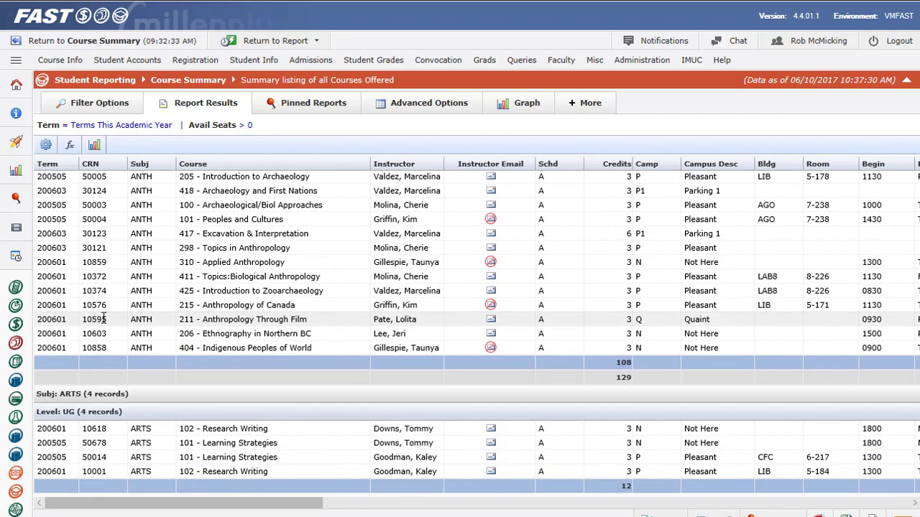
pyautogui.scroll(-3, 163, 299)
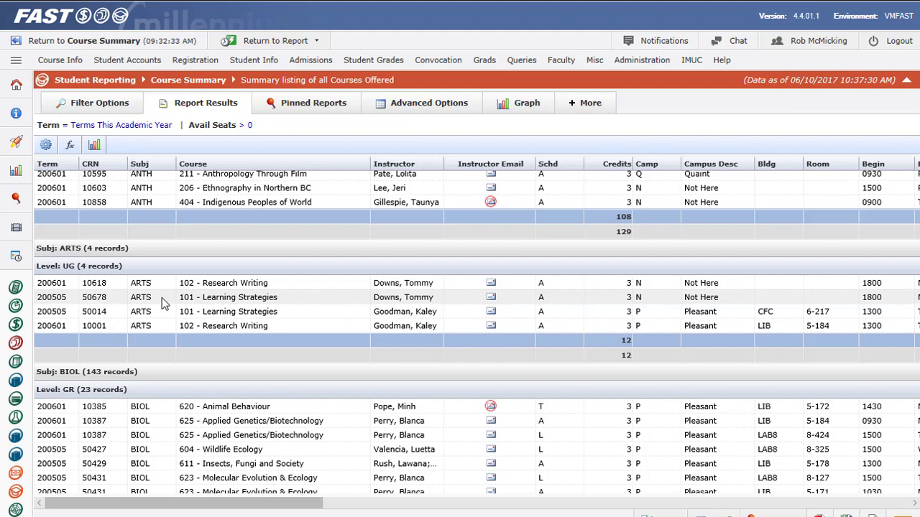
pyautogui.scroll(2, 304, 331)
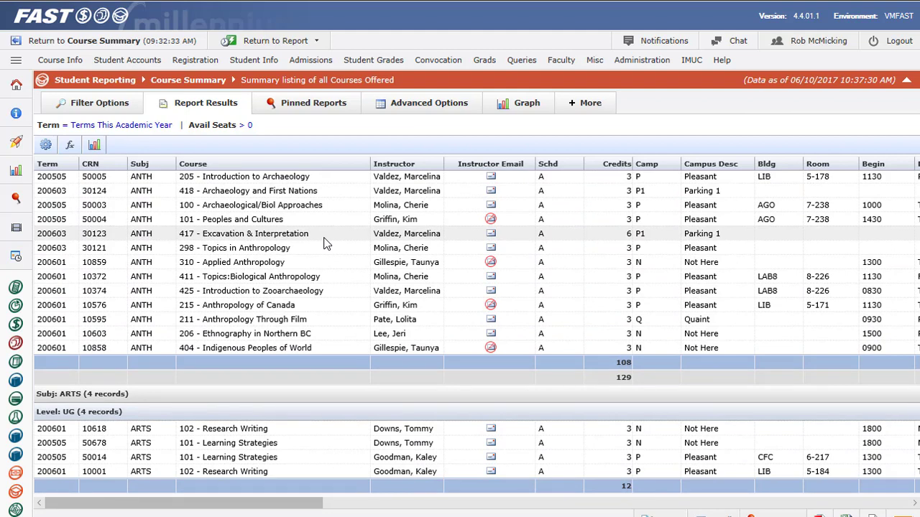
# In the advanced options, hide the Attribute Desc, CIP, Attributes, Graded, % Filled, Camp, Campus Desc and Schd columns.
pyautogui.click(408, 107)
pyautogui.scroll(-5, 205, 328)
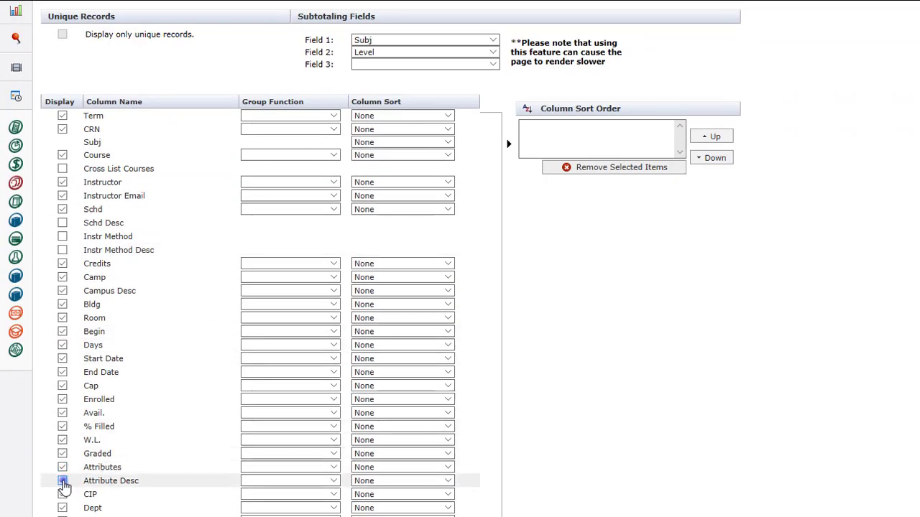
pyautogui.click(62, 480)
pyautogui.click(62, 495)
pyautogui.click(62, 467)
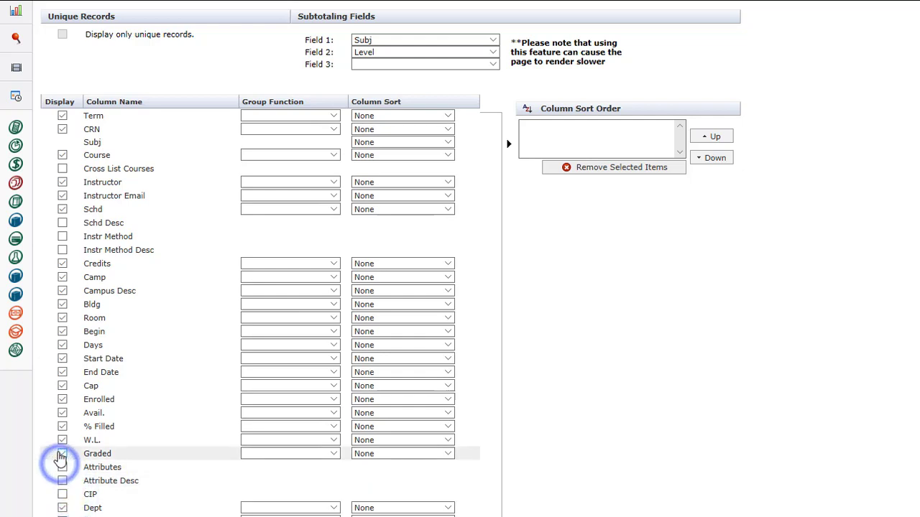
pyautogui.click(63, 454)
pyautogui.click(63, 426)
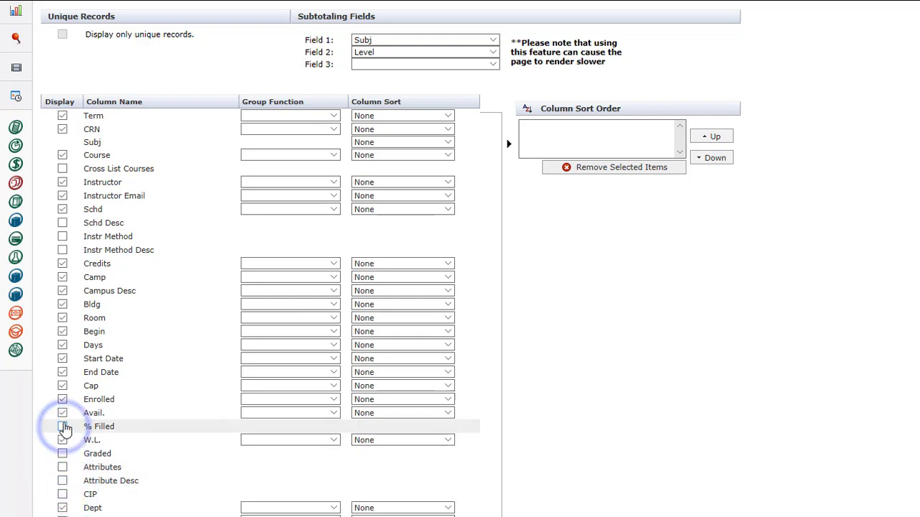
pyautogui.click(62, 277)
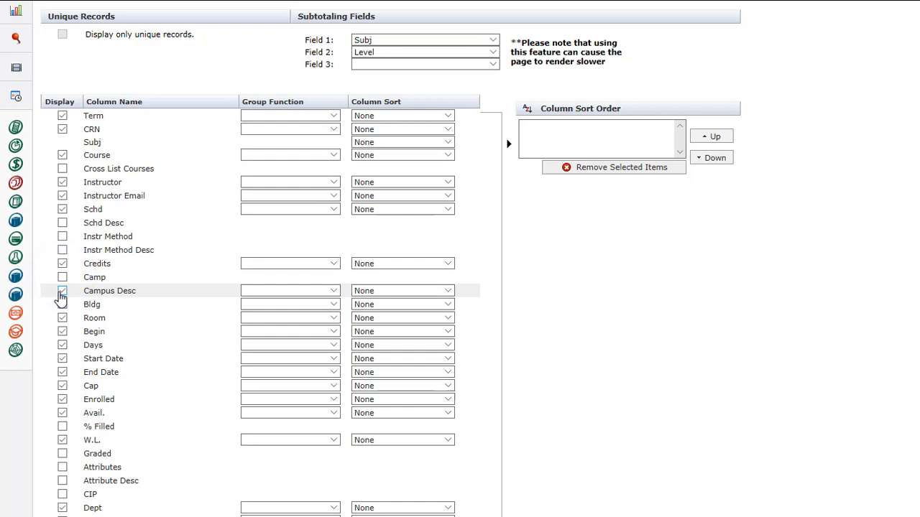
pyautogui.click(62, 291)
pyautogui.click(62, 210)
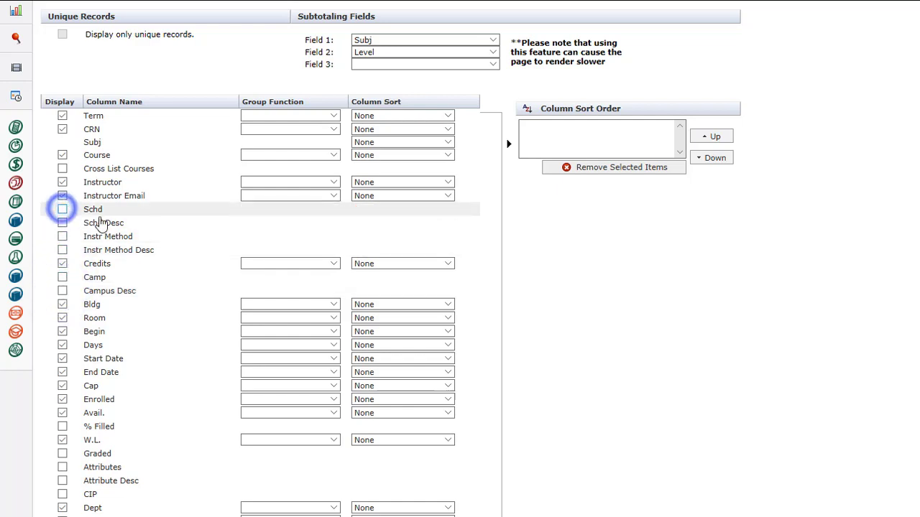
# Execute the subtotaled report with the reduced set of display columns.
pyautogui.scroll(-3, 705, 331)
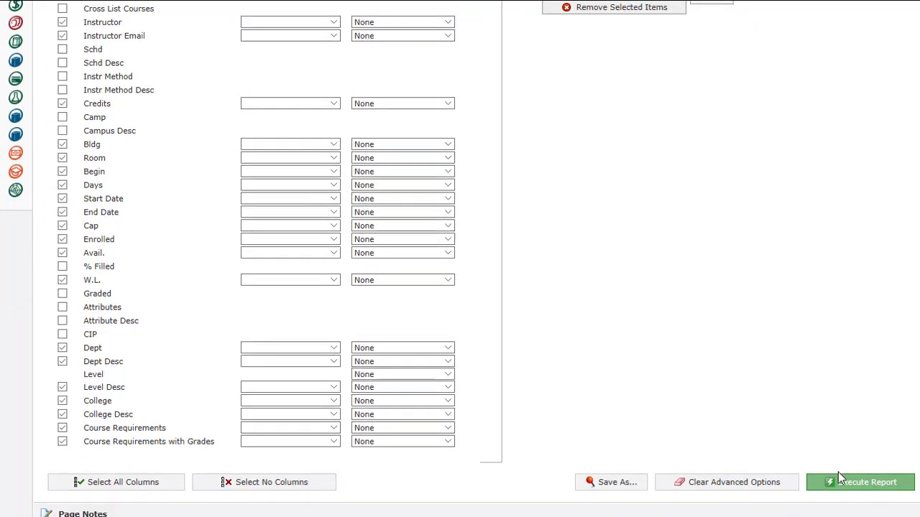
pyautogui.click(842, 486)
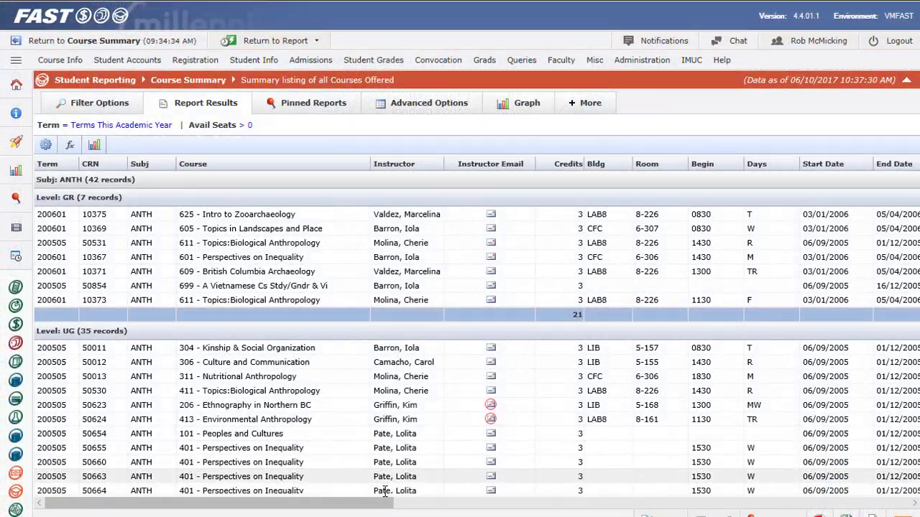
pyautogui.moveTo(383, 505); pyautogui.dragTo(366, 493)
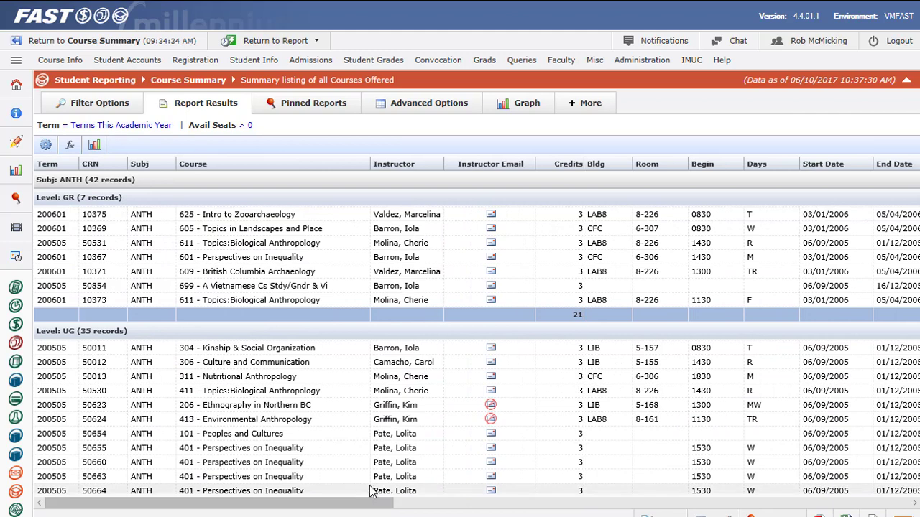